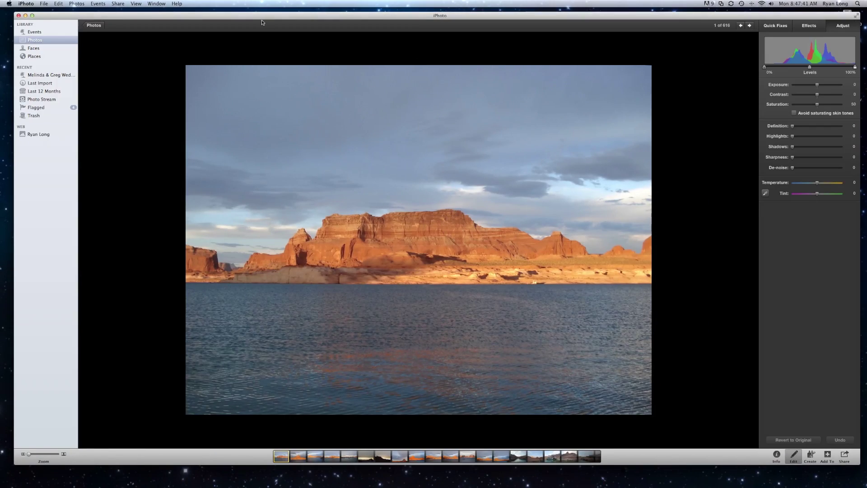
- Leave the canyon lake photo and go back to the Photos library grid
click(81, 25)
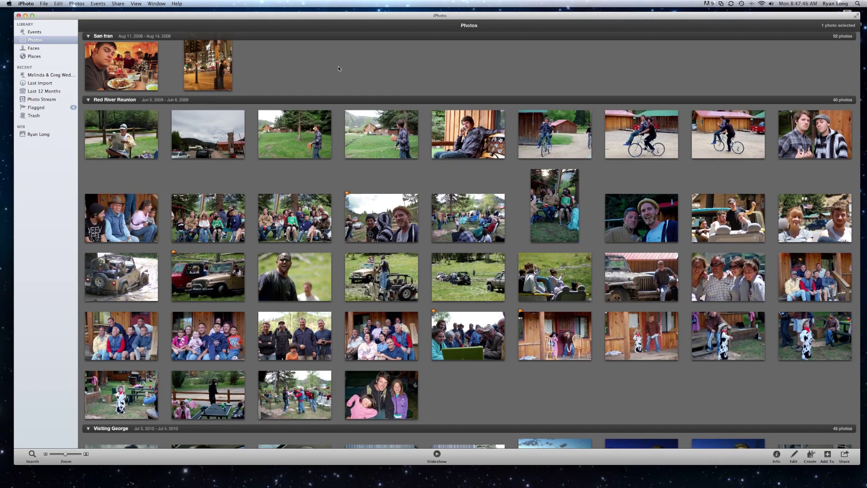
- Open the Red River Reunion photo of the man in the yellow hat for editing
scroll(338, 68, up, 1)
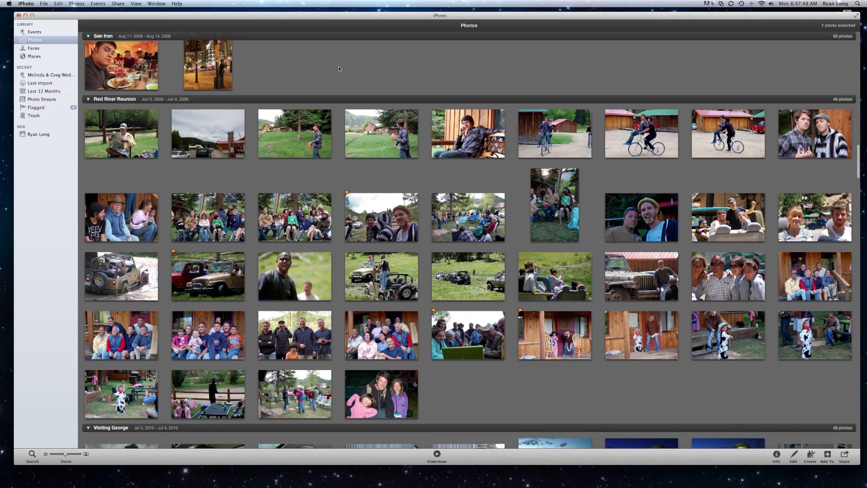
mouse_move(562, 237)
scroll(481, 203, up, 5)
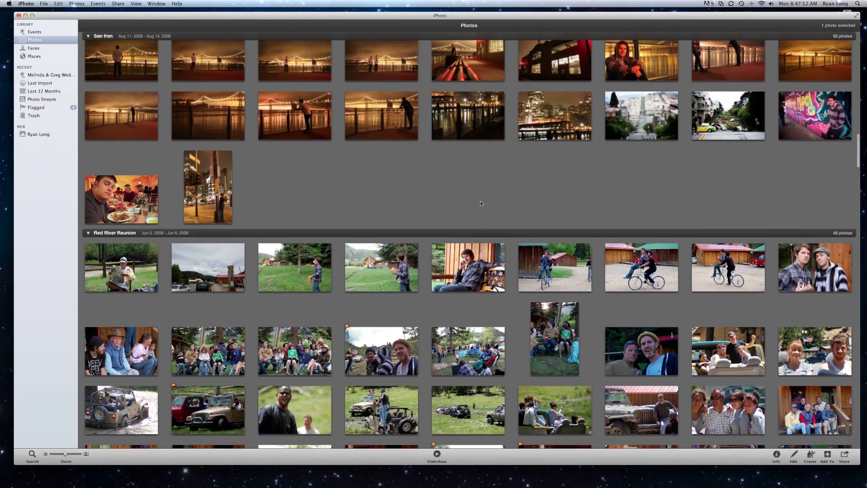
scroll(480, 201, down, 3)
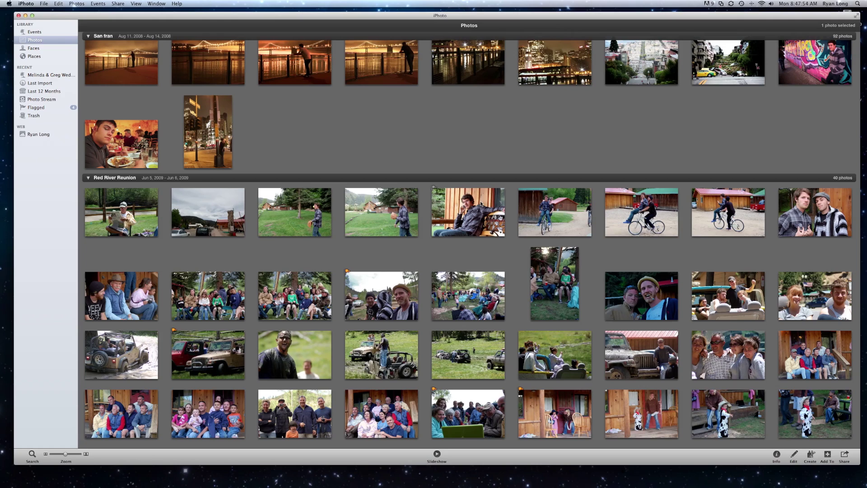
click(647, 296)
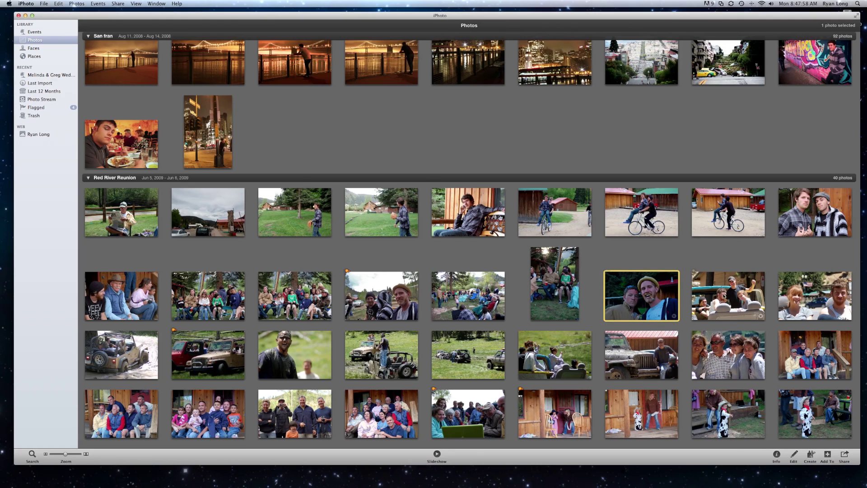
click(794, 456)
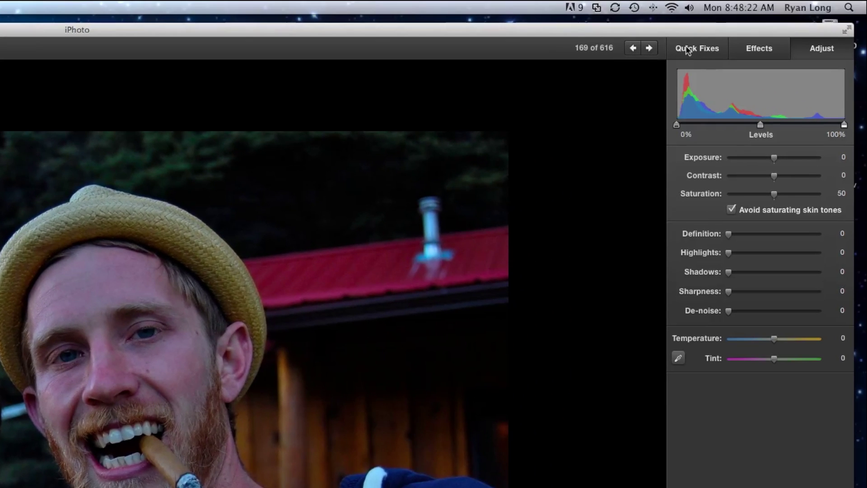
- Show Quick Fixes and rotate the portrait four quarter turns back to upright
click(707, 51)
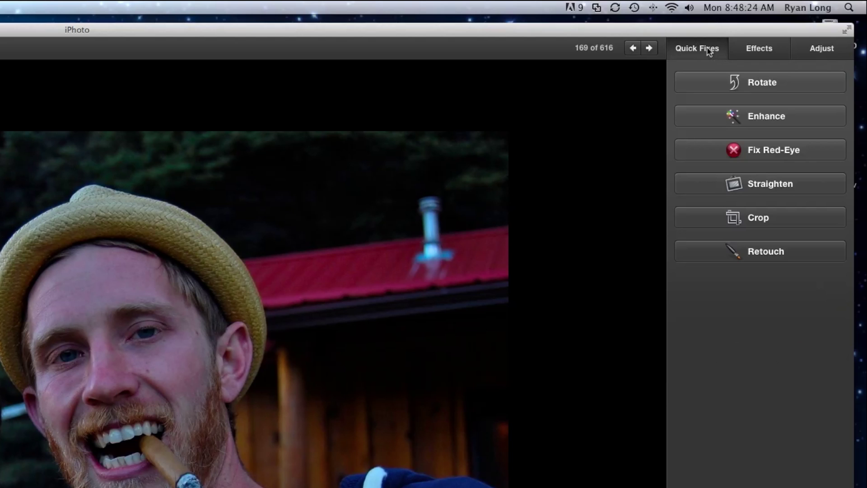
click(697, 86)
click(696, 86)
click(696, 86)
click(695, 84)
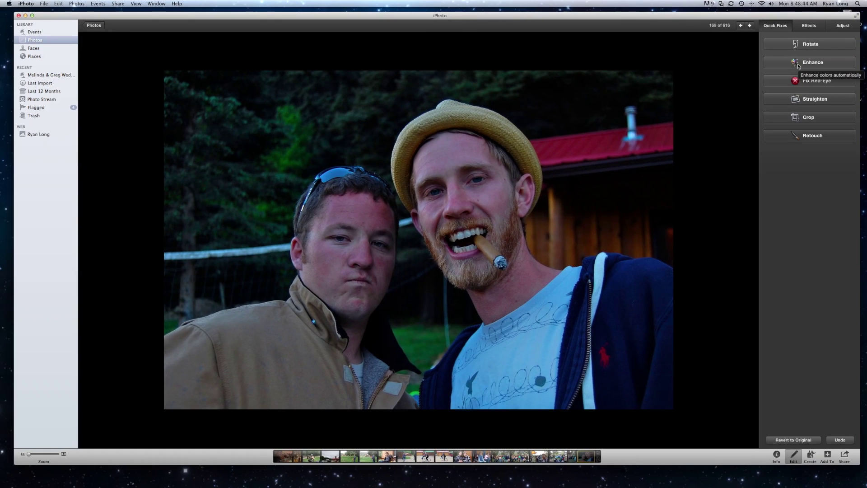
click(798, 66)
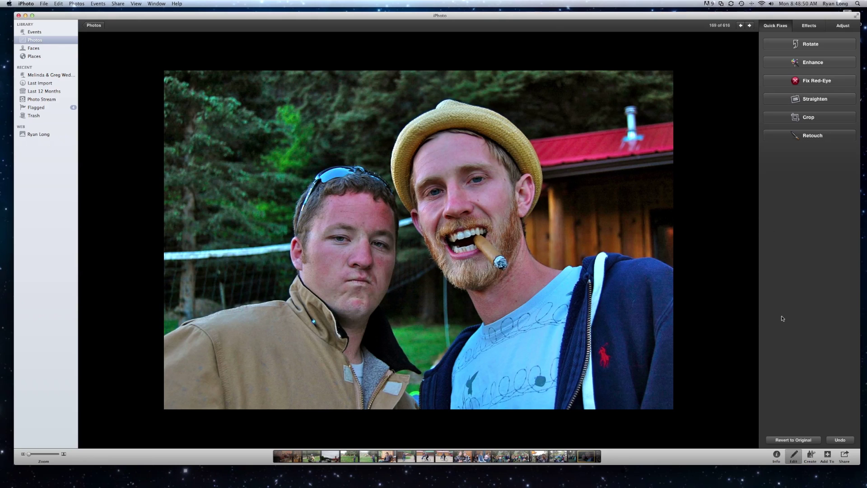
click(792, 440)
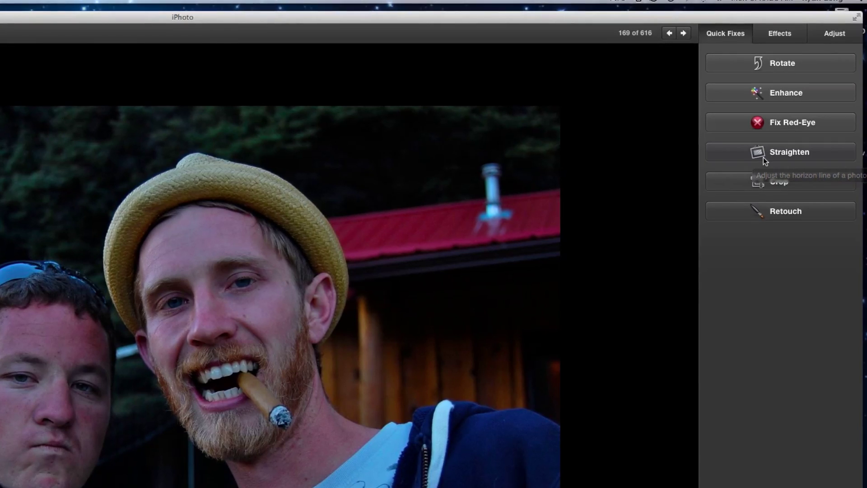
- Straighten the two-men portrait by a 1.8° angle
click(766, 150)
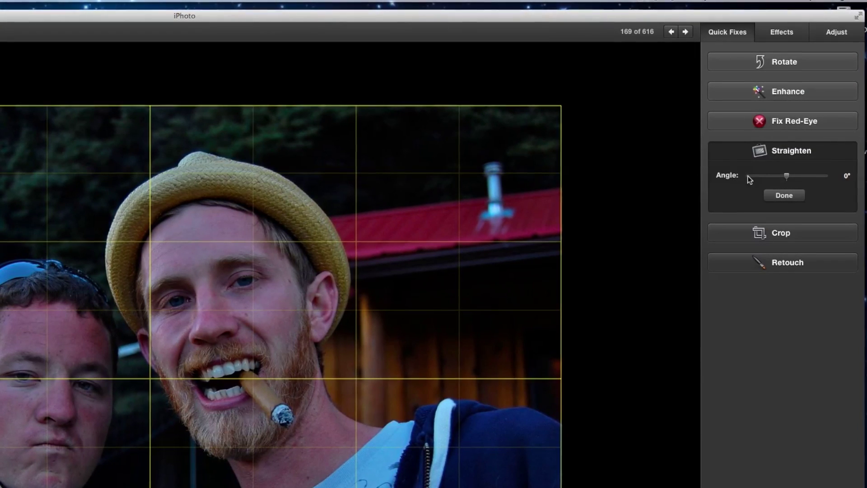
drag(786, 175, 795, 178)
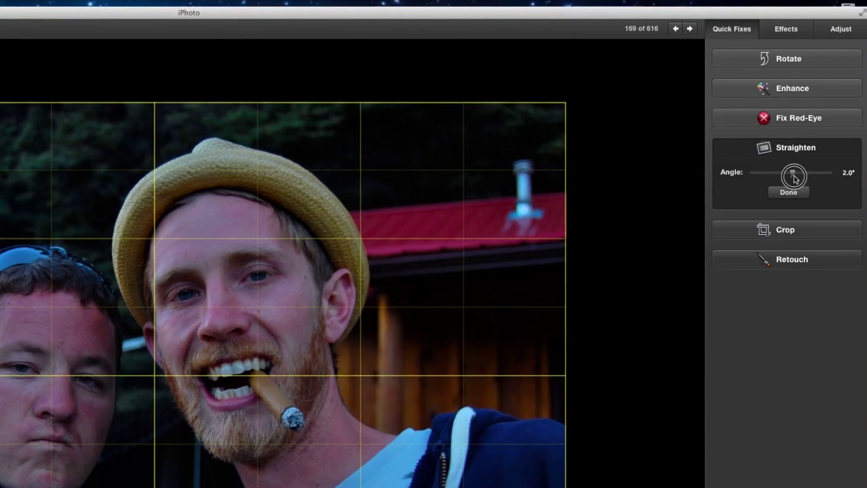
drag(795, 177, 794, 178)
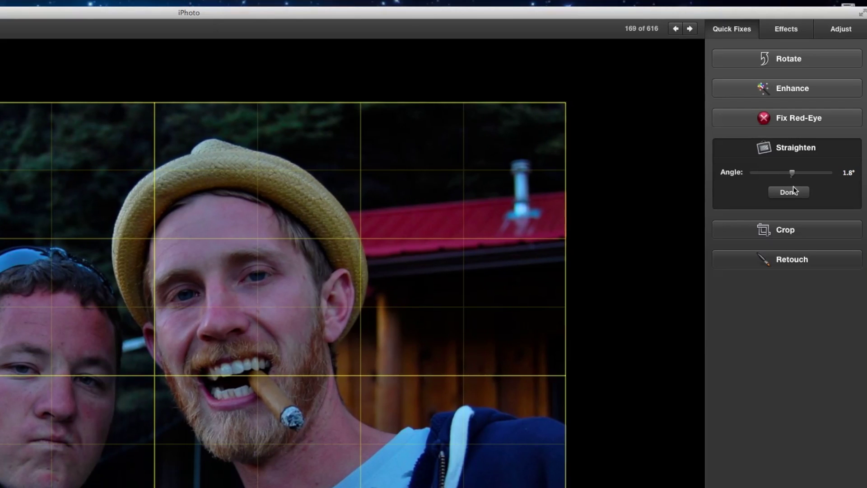
click(789, 199)
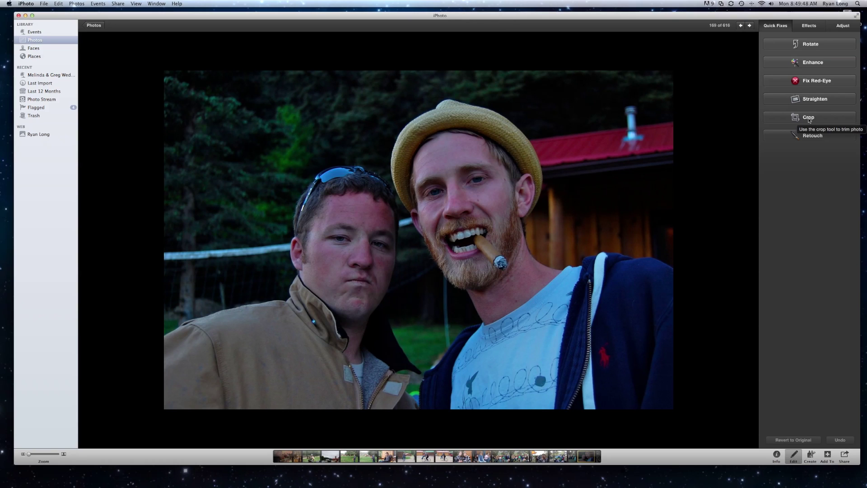
- Try a 4 x 6 (Postcard) crop around the faces, then reset and commit it uncropped
click(809, 121)
drag(672, 409, 605, 368)
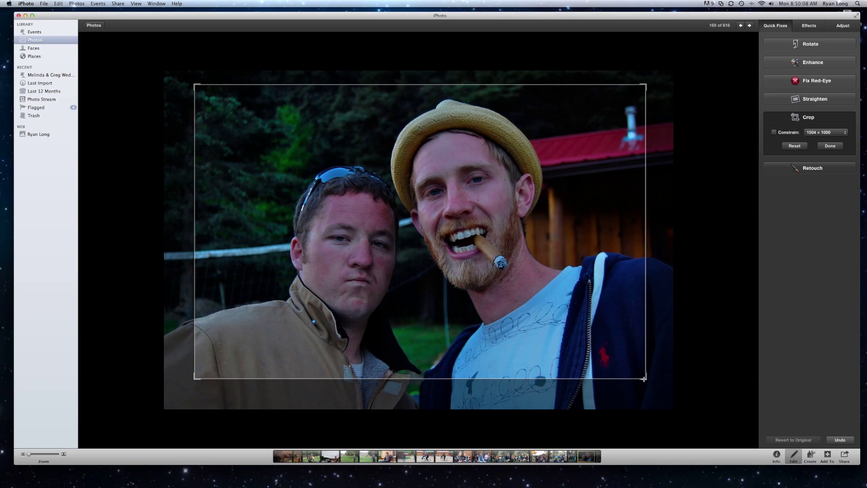
drag(644, 380, 629, 367)
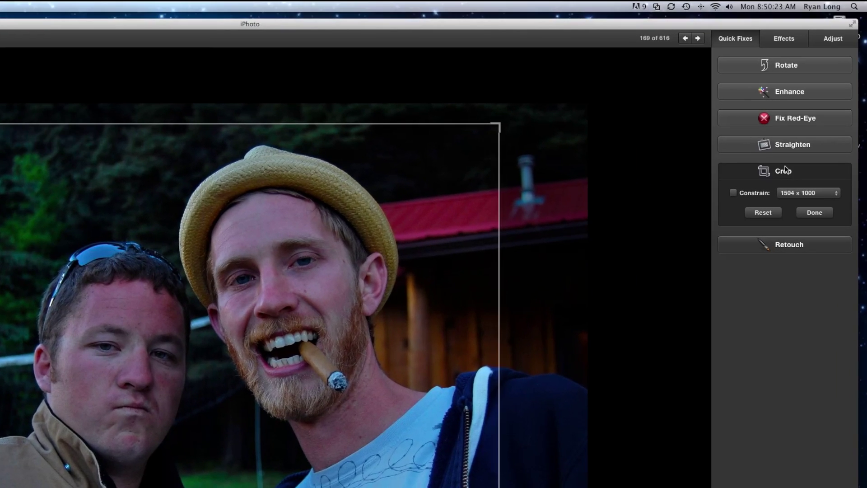
click(818, 193)
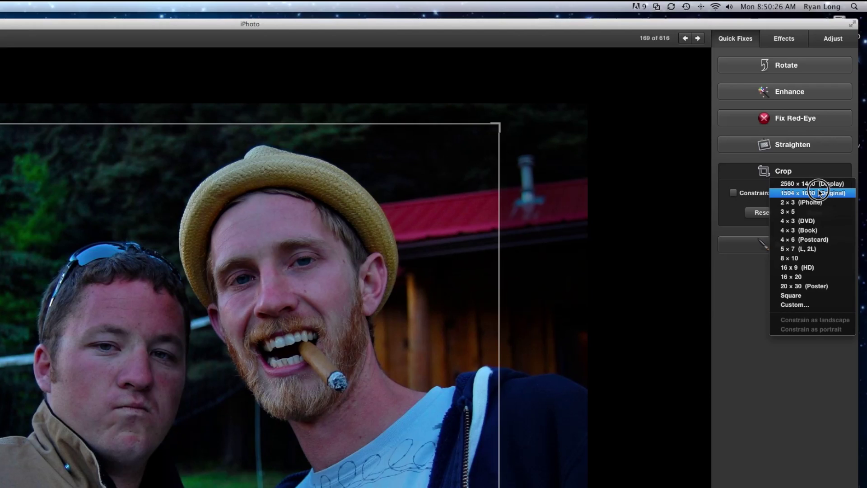
click(813, 239)
drag(383, 361, 367, 324)
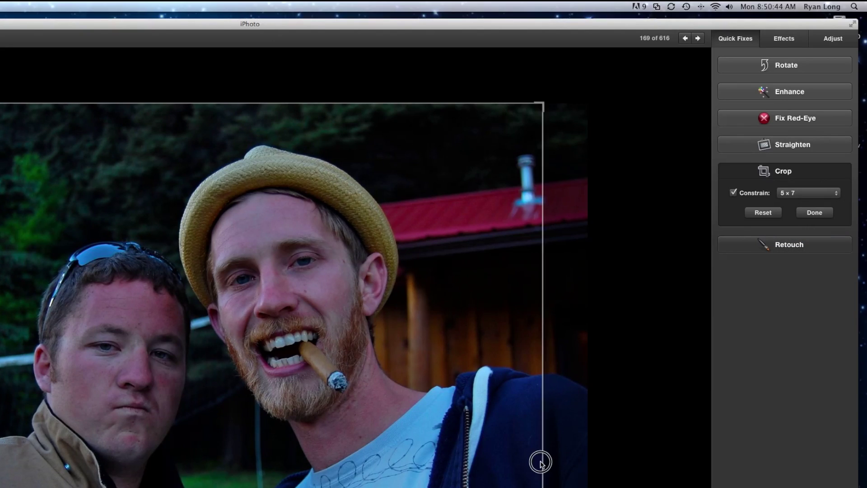
drag(541, 458, 522, 432)
drag(341, 460, 369, 457)
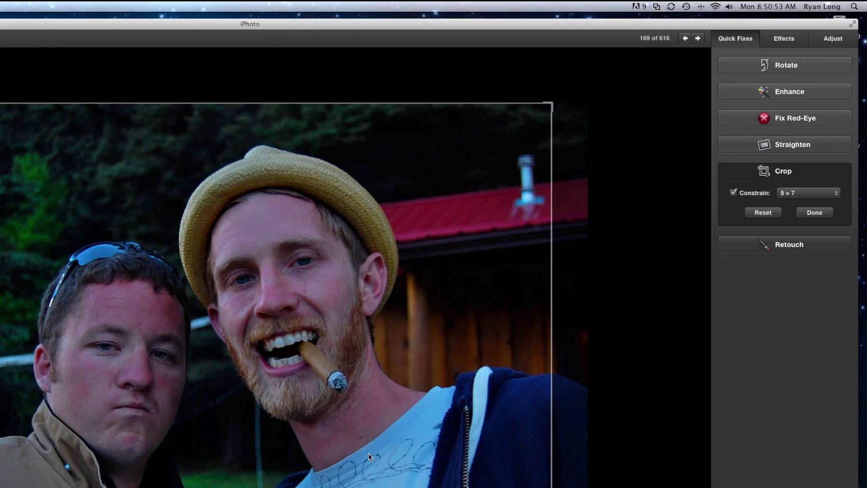
click(771, 214)
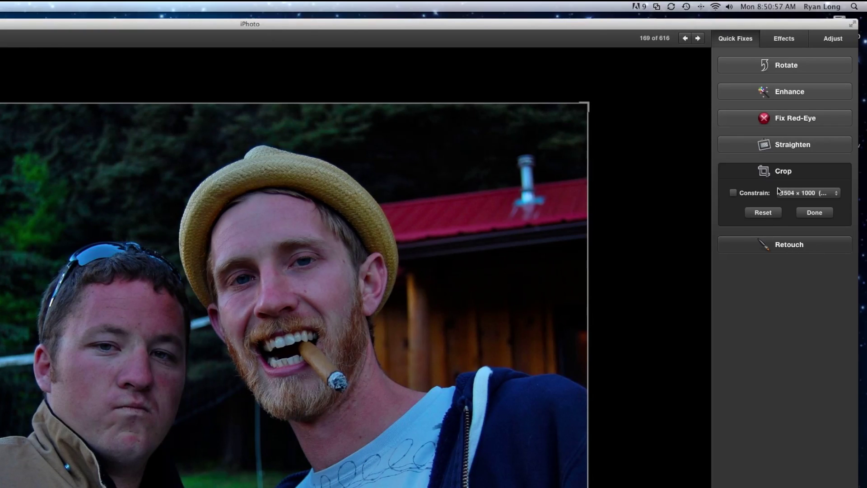
key(Return)
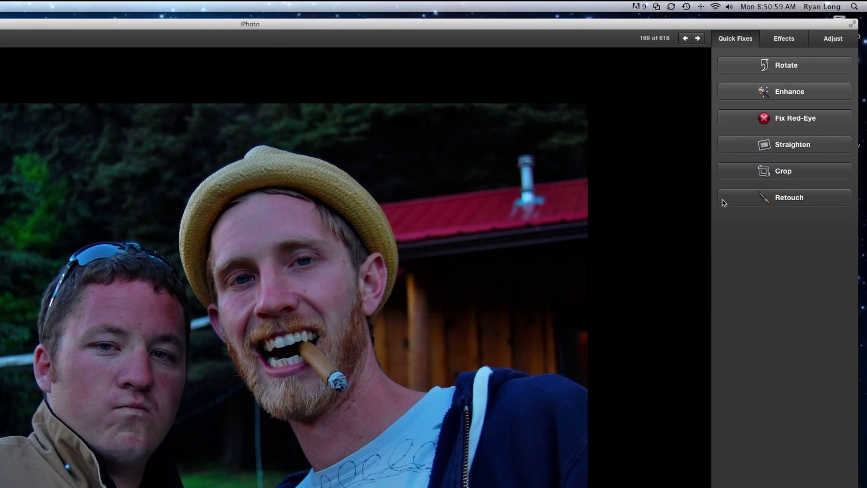
- Retouch out the red logo on the blue jacket using a smaller brush
click(774, 203)
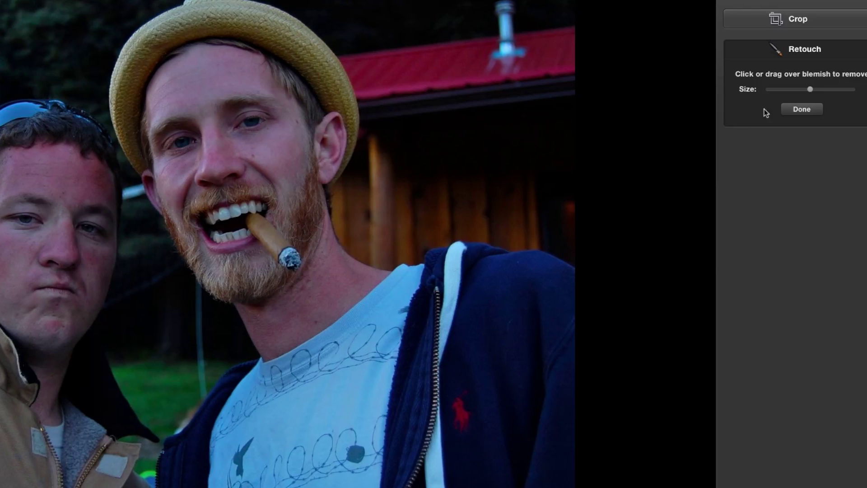
drag(810, 90, 789, 89)
click(460, 423)
drag(459, 423, 460, 397)
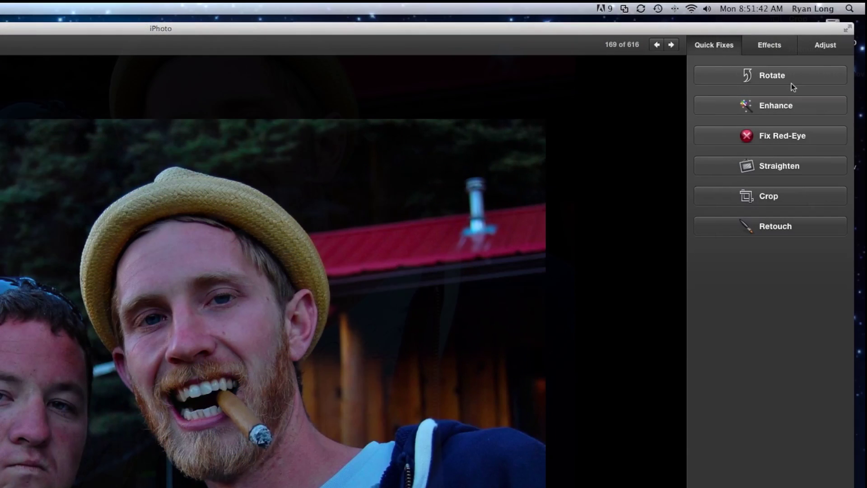
- Show the Effects palette with Lighten, Darken, Warmer, B & W, Sepia and Vignette
click(775, 44)
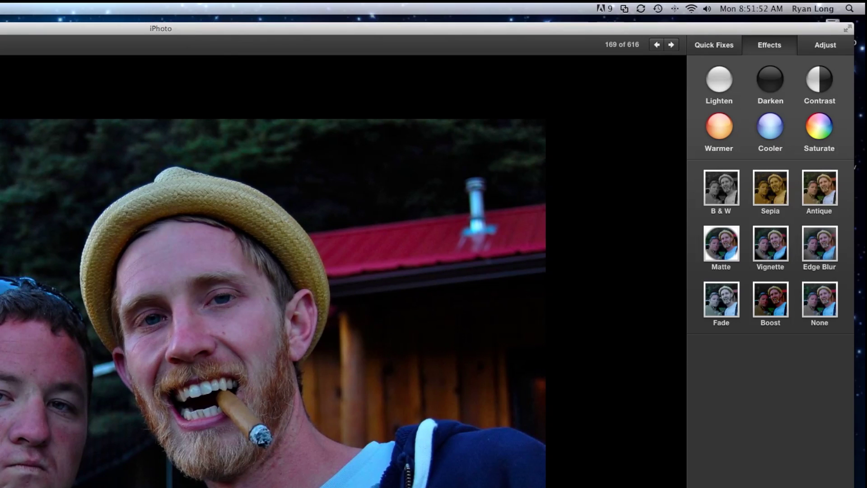
- Switch to full-screen editing and bring up the Adjust panel's detailed controls
key(super+alt+f)
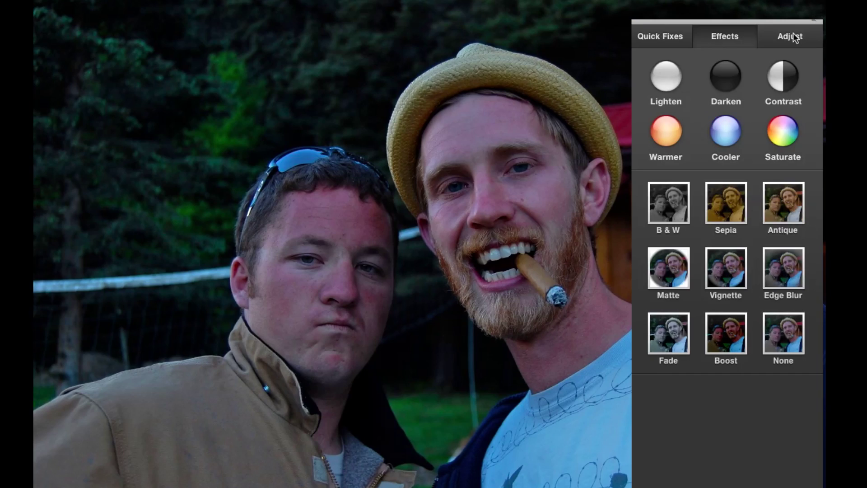
click(794, 37)
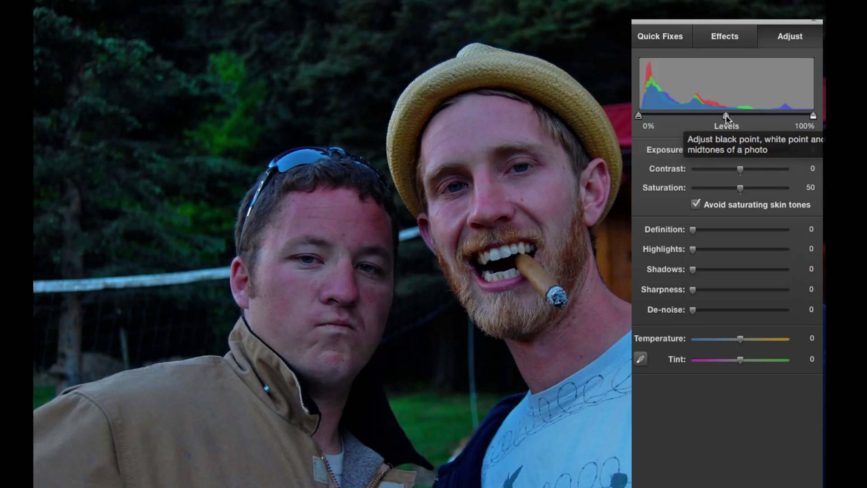
- Move the Levels black-point handle right and set the white point to 90%
drag(728, 121, 699, 122)
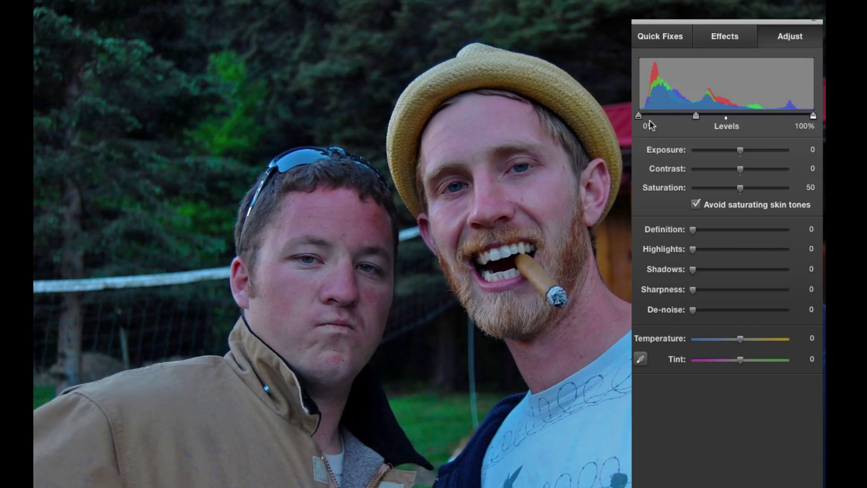
drag(696, 115, 637, 117)
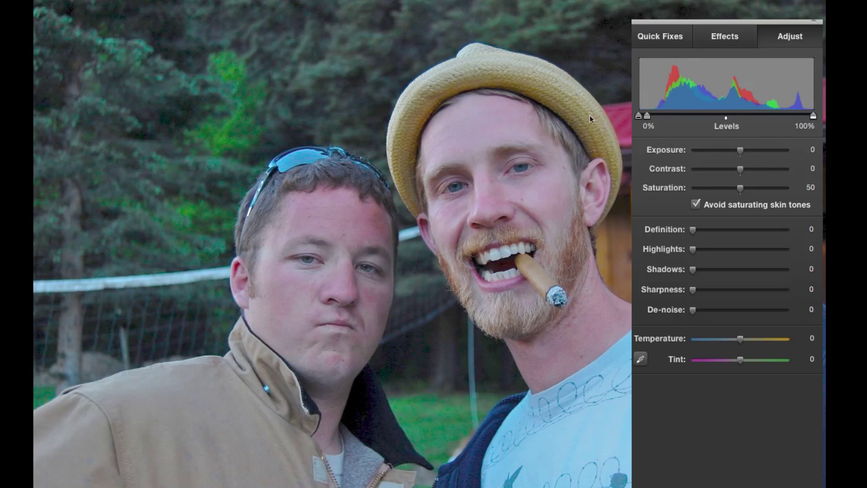
click(645, 117)
drag(647, 120, 683, 121)
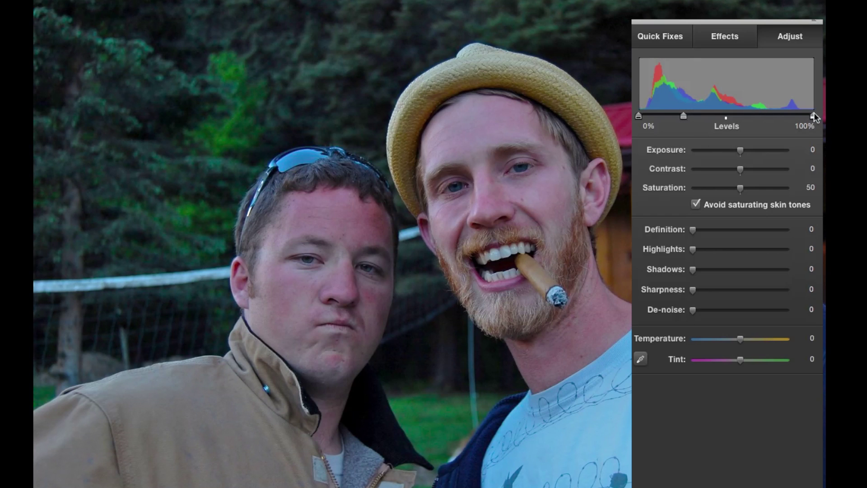
drag(814, 115, 791, 119)
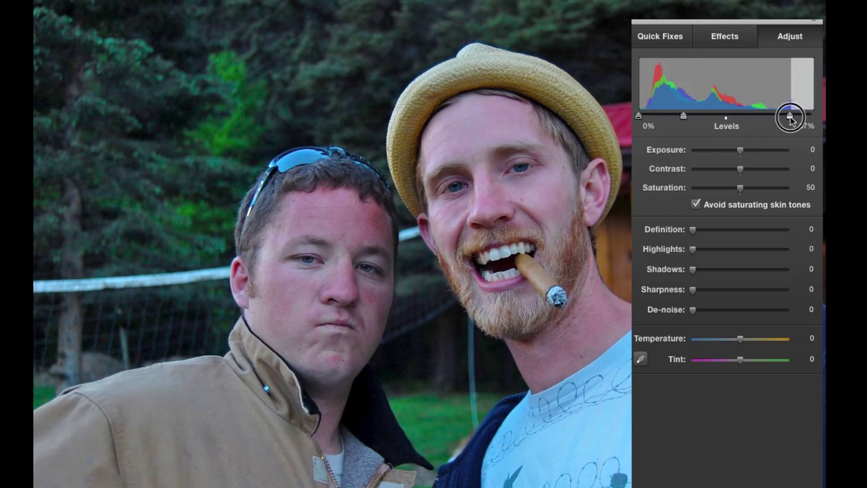
mouse_move(790, 119)
mouse_down()
mouse_move(708, 118)
mouse_move(797, 119)
mouse_up()
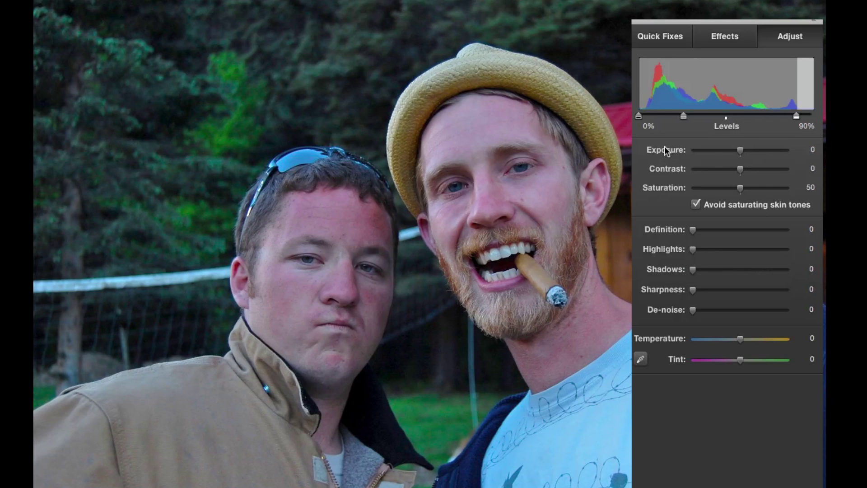
- Push exposure up to 3.00, settle it at 0.04, and raise contrast to 1
click(740, 154)
drag(741, 155, 809, 156)
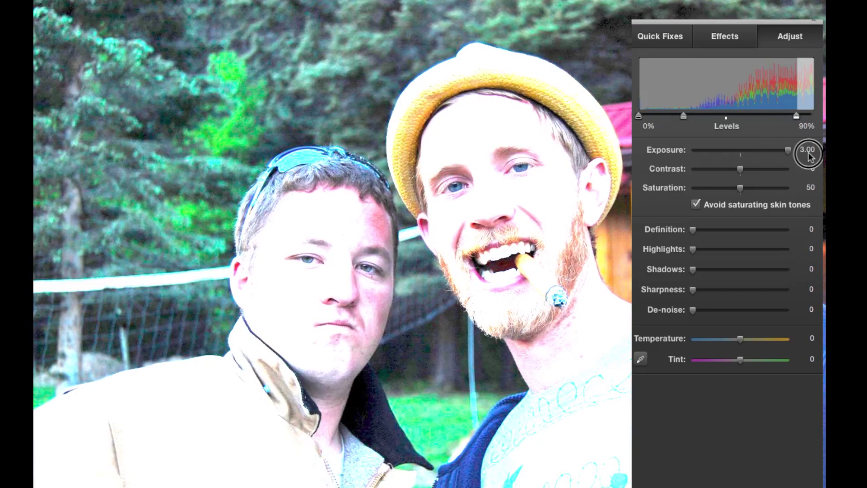
drag(807, 156, 783, 155)
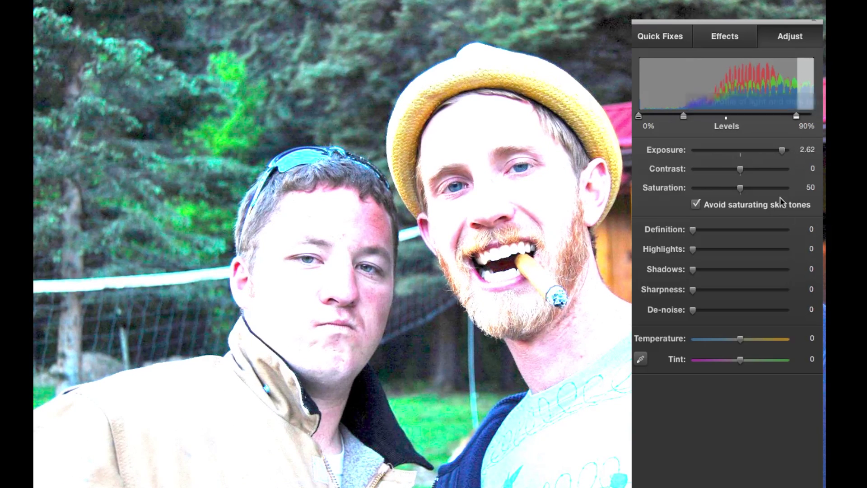
drag(781, 150, 741, 154)
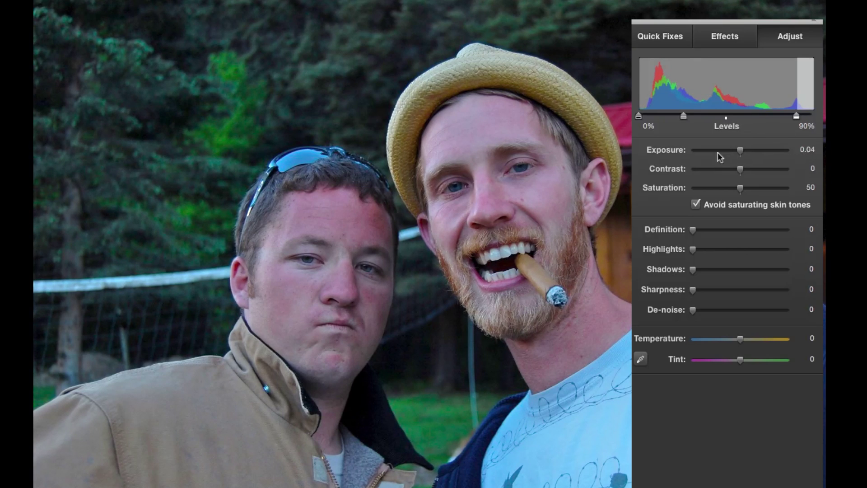
mouse_move(739, 168)
mouse_down()
mouse_move(752, 172)
mouse_move(740, 171)
mouse_up()
- Swing the portrait's Contrast to 100 and -100, then settle it at 21
drag(742, 173, 823, 178)
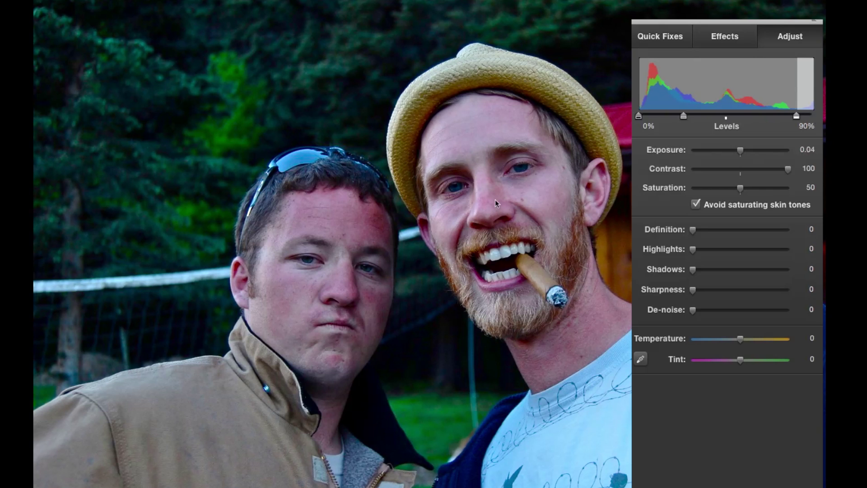
drag(786, 174, 692, 169)
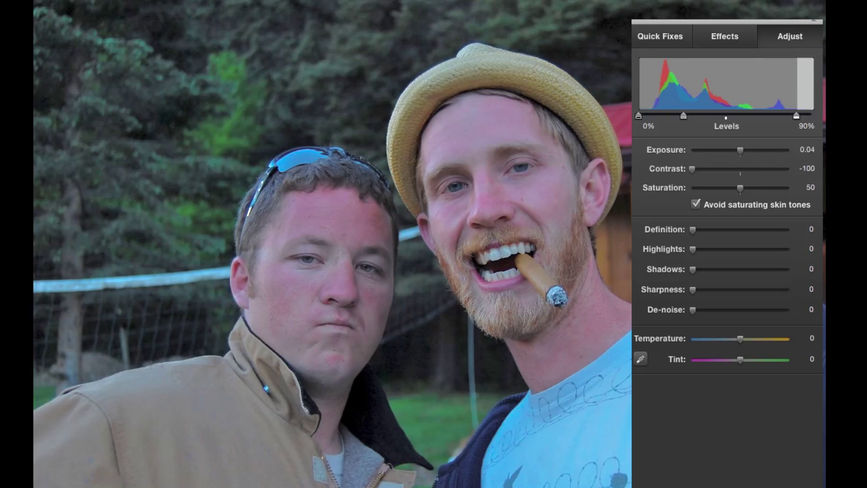
drag(655, 168, 750, 168)
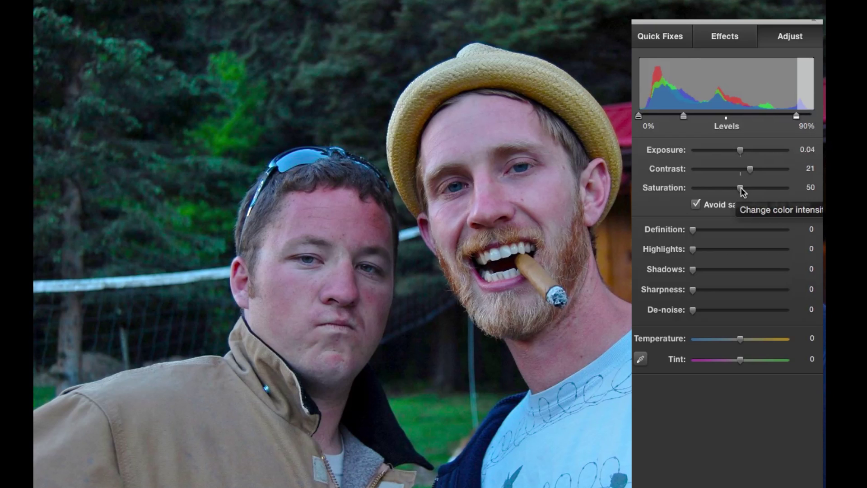
- Test maximum Saturation with skin-tone protection toggled, then set Saturation to 52
click(740, 189)
mouse_move(741, 189)
mouse_down()
mouse_move(807, 195)
mouse_move(747, 194)
mouse_up()
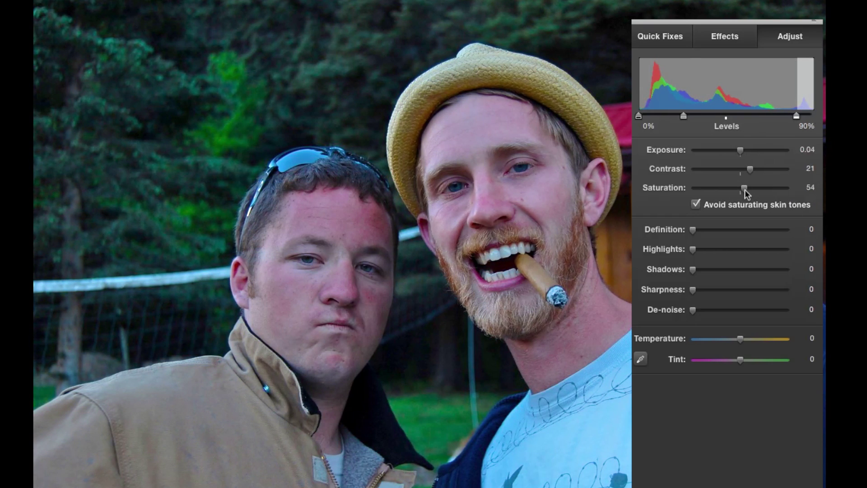
click(695, 206)
drag(743, 191, 820, 195)
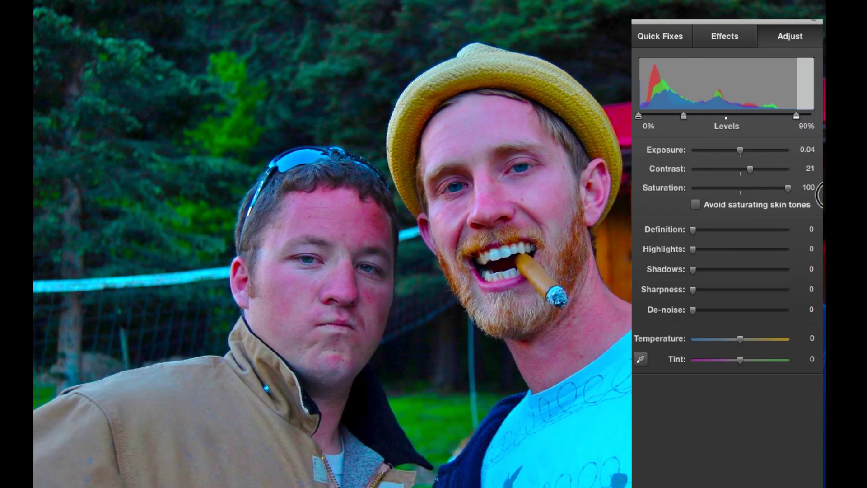
drag(819, 195, 742, 195)
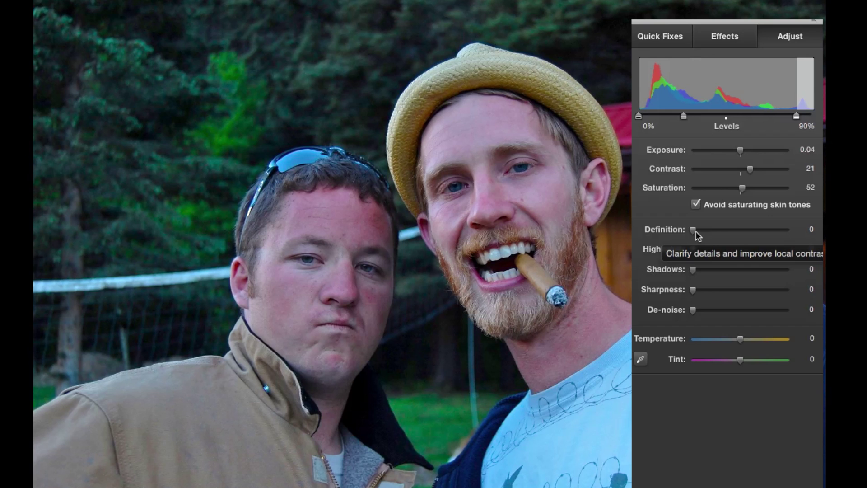
- Set the portrait's Definition to 24 after trying a stronger amount
drag(696, 231, 813, 235)
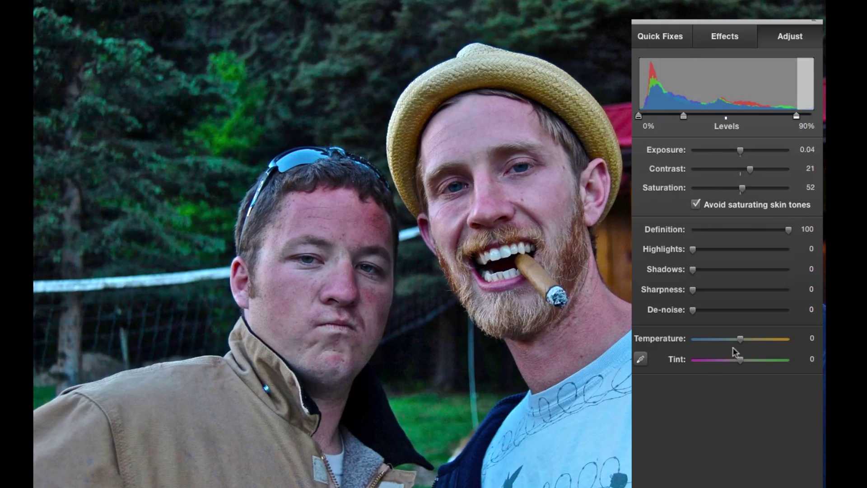
drag(789, 229, 712, 235)
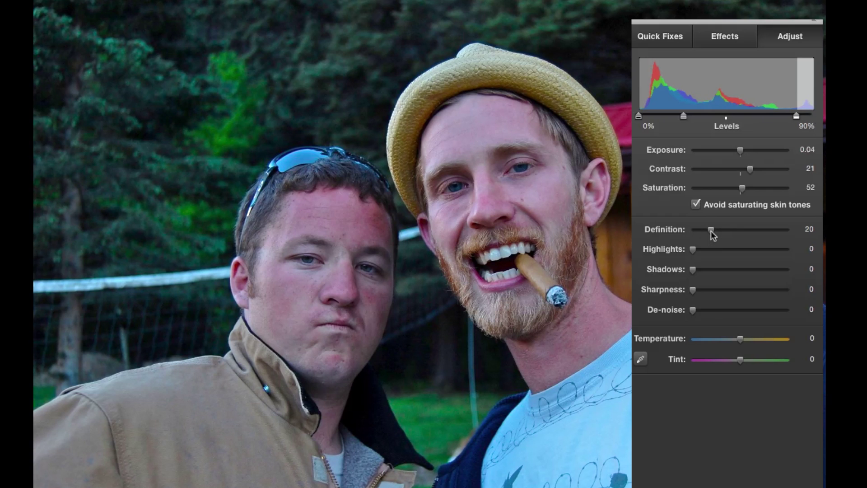
mouse_move(711, 231)
mouse_down()
mouse_move(793, 228)
mouse_move(706, 230)
mouse_move(717, 231)
mouse_up()
- Try the Highlights and Shadows sliders, then set Sharpness to 4
drag(697, 252, 679, 254)
mouse_move(692, 270)
mouse_down()
mouse_move(820, 269)
mouse_move(681, 267)
mouse_up()
drag(692, 290, 753, 288)
drag(754, 288, 694, 299)
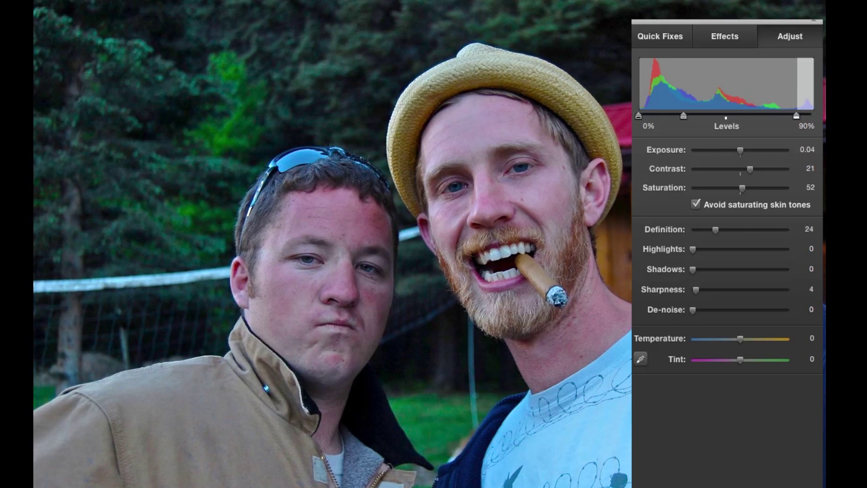
drag(693, 270, 714, 270)
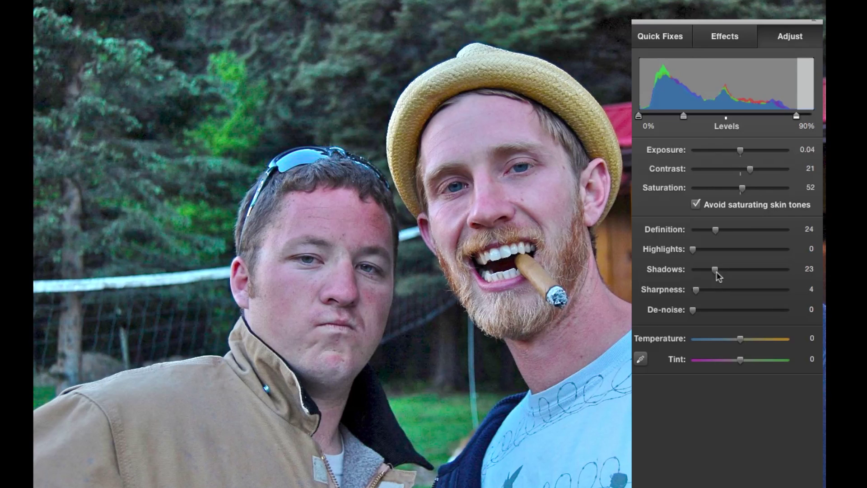
drag(712, 273, 701, 273)
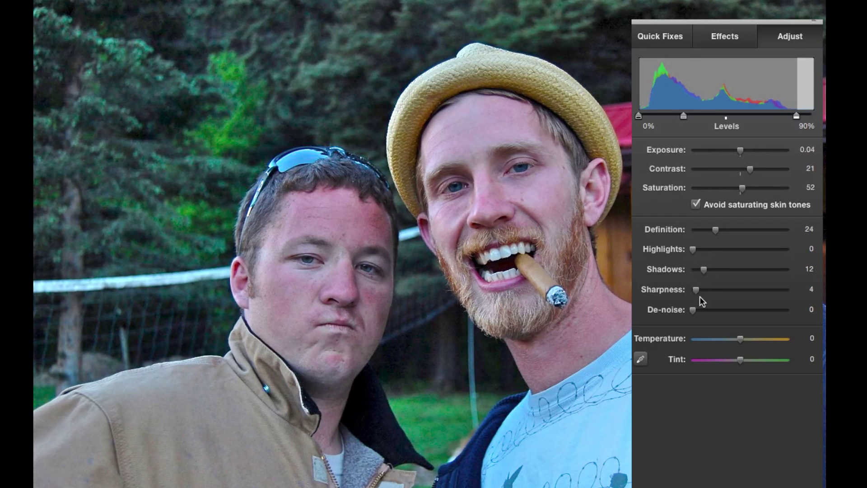
drag(694, 310, 759, 309)
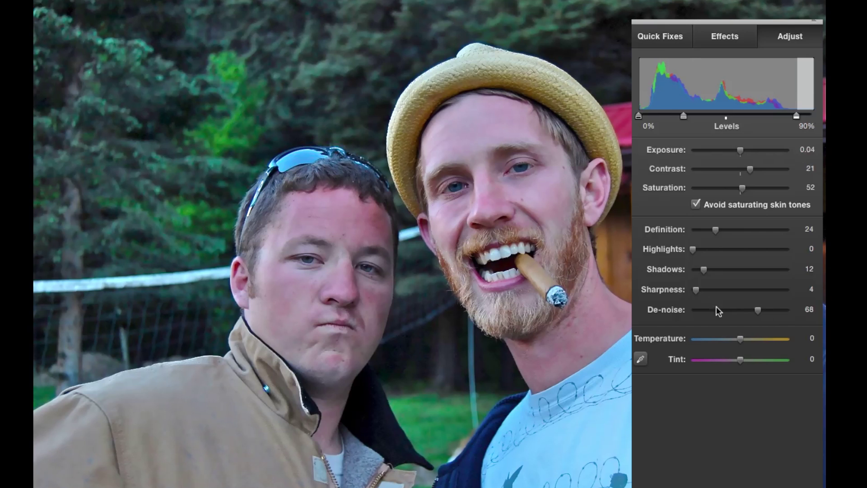
drag(710, 311, 680, 313)
mouse_move(704, 270)
mouse_down()
mouse_move(685, 269)
mouse_move(693, 273)
mouse_up()
click(696, 291)
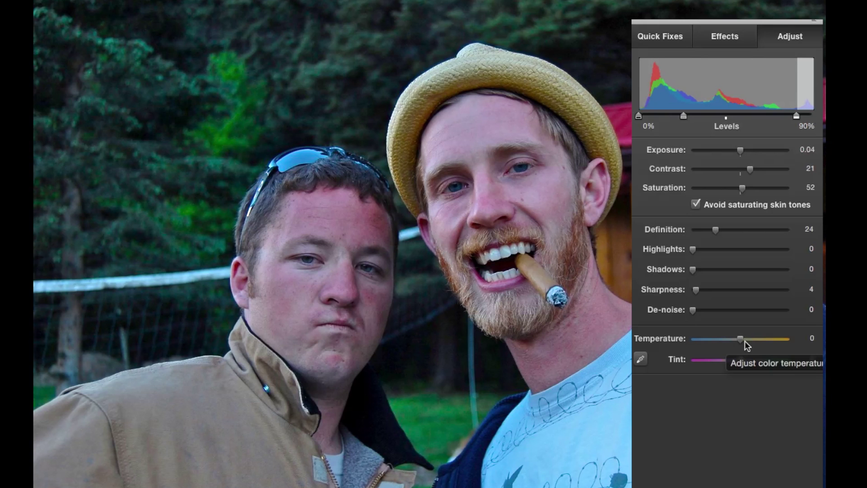
- Warm the portrait to Temperature 5 and try shifting Tint toward magenta
mouse_move(743, 341)
mouse_down()
mouse_move(773, 343)
mouse_move(670, 345)
mouse_move(746, 346)
mouse_up()
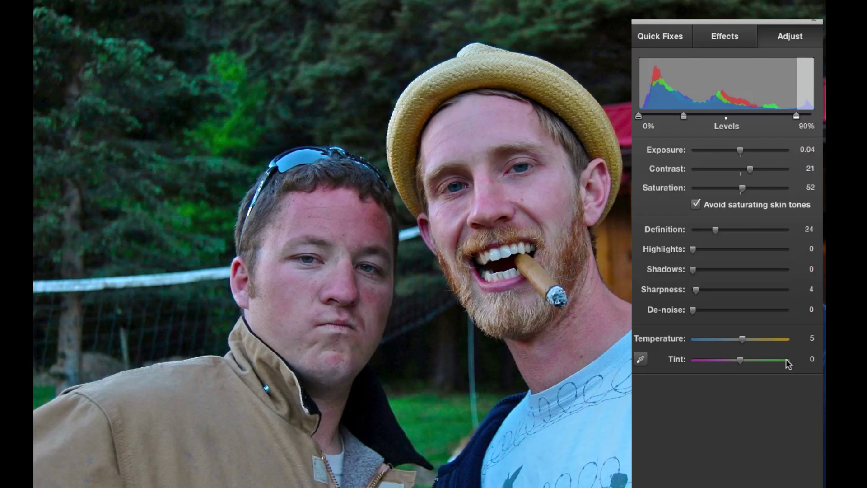
click(740, 364)
drag(740, 364, 719, 361)
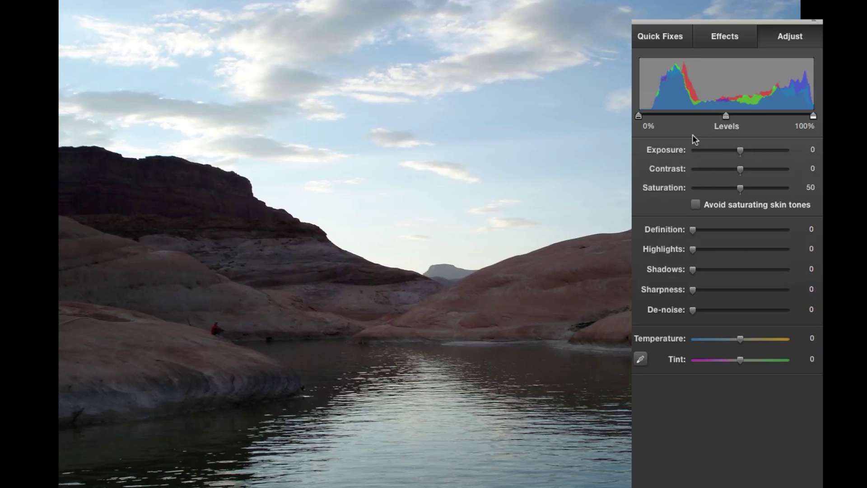
- Straighten the canyon lake photo to a 0.6° angle and apply it
click(651, 34)
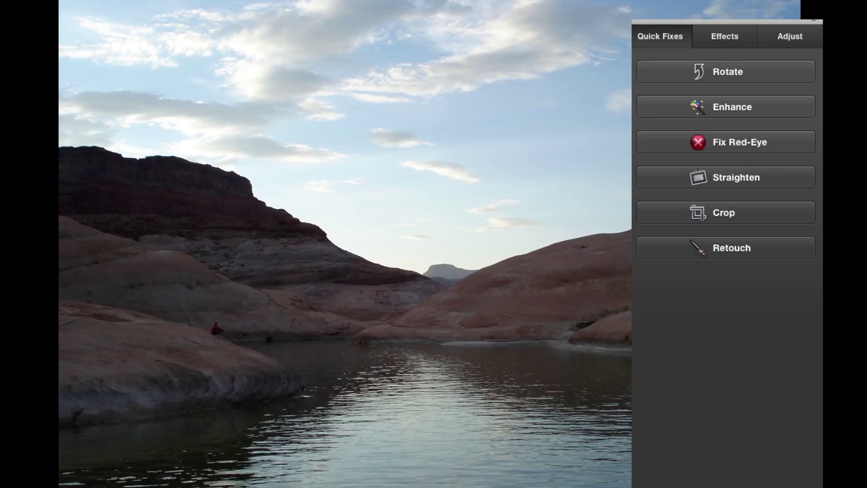
click(724, 183)
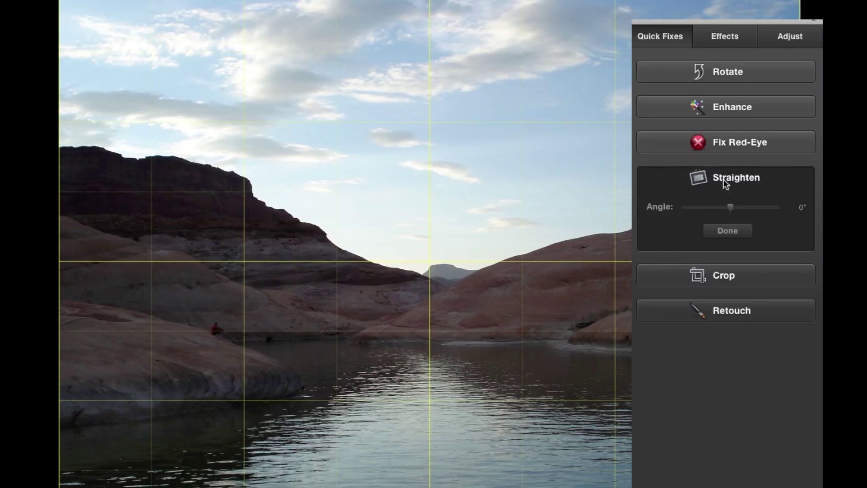
click(730, 207)
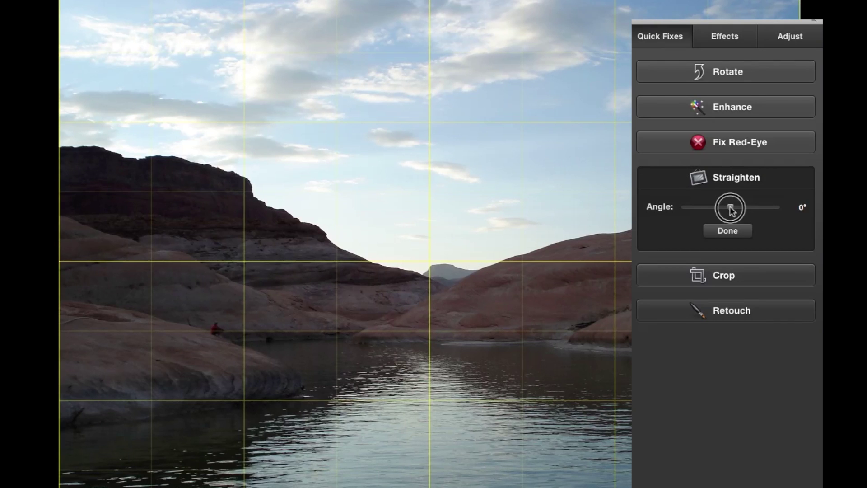
drag(730, 206, 731, 208)
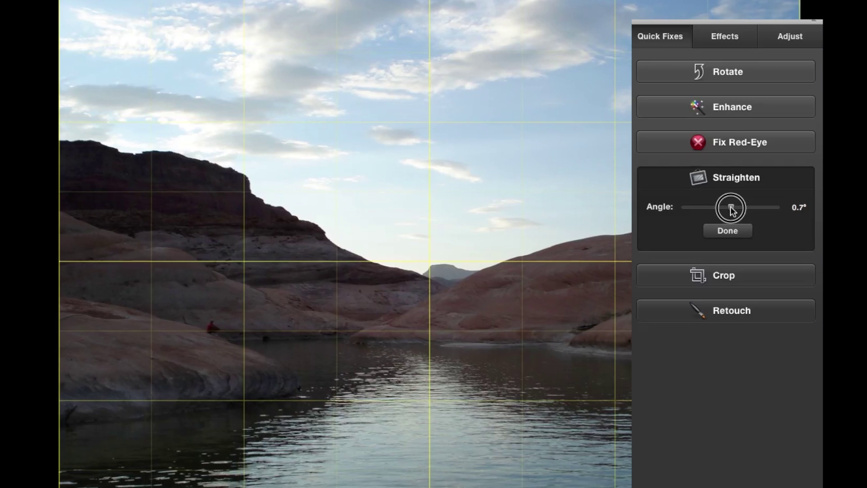
click(731, 230)
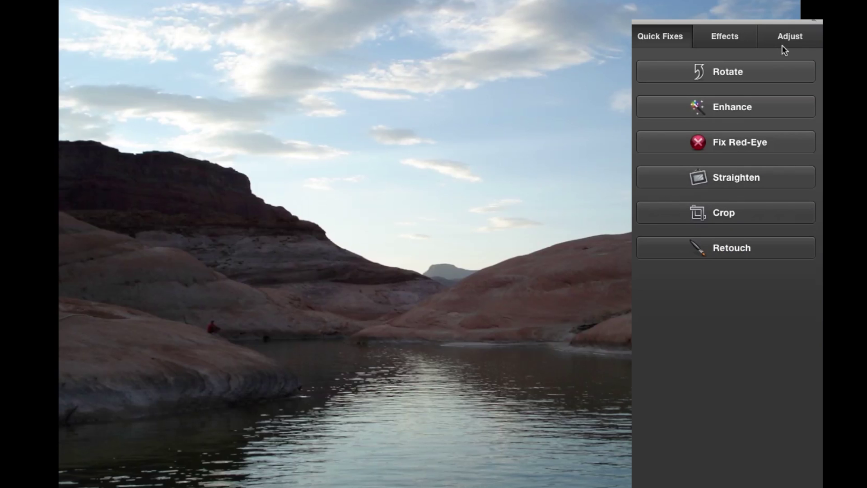
click(790, 37)
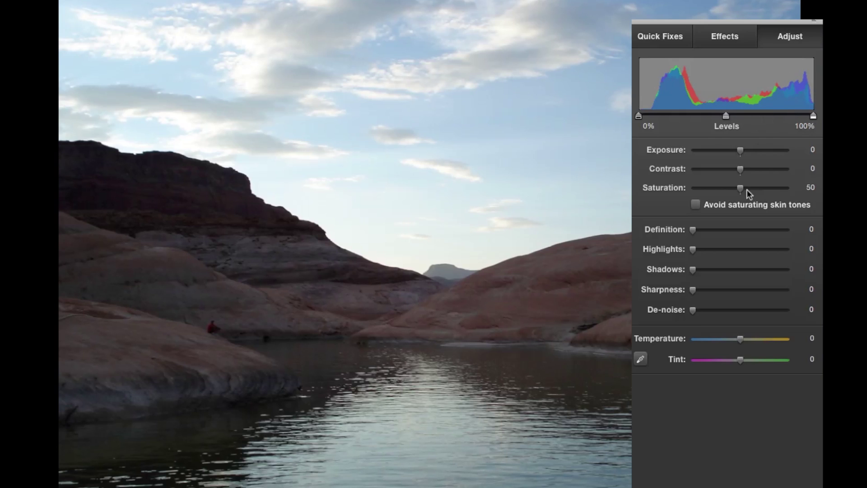
- Set Highlights 52, Saturation 84, Shadows 13, Contrast 15, then compare with the original
drag(690, 249, 740, 250)
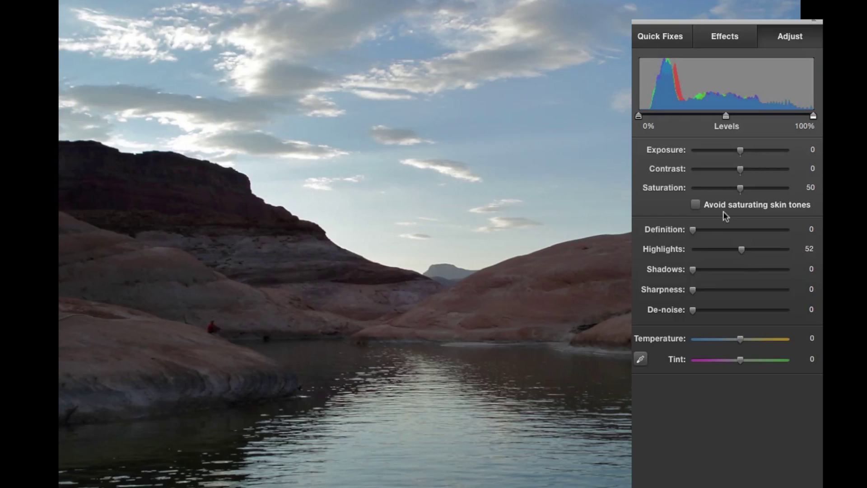
drag(739, 189, 773, 188)
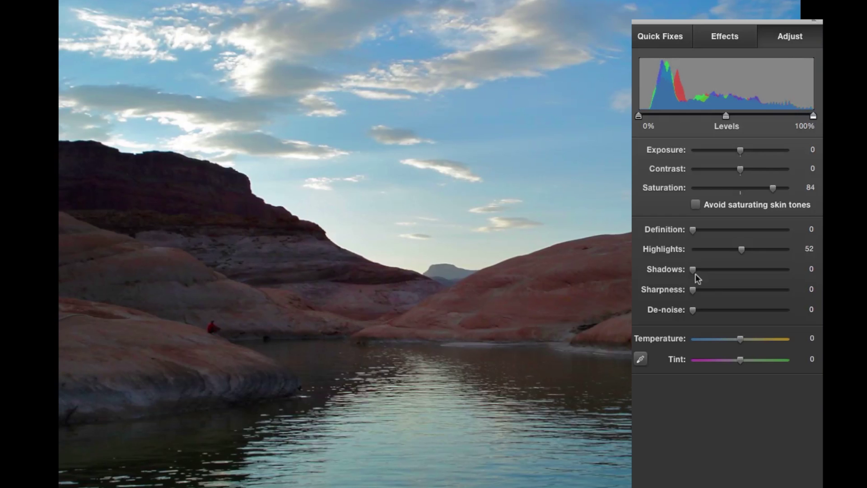
mouse_move(693, 269)
mouse_down()
mouse_move(710, 275)
mouse_move(703, 271)
mouse_up()
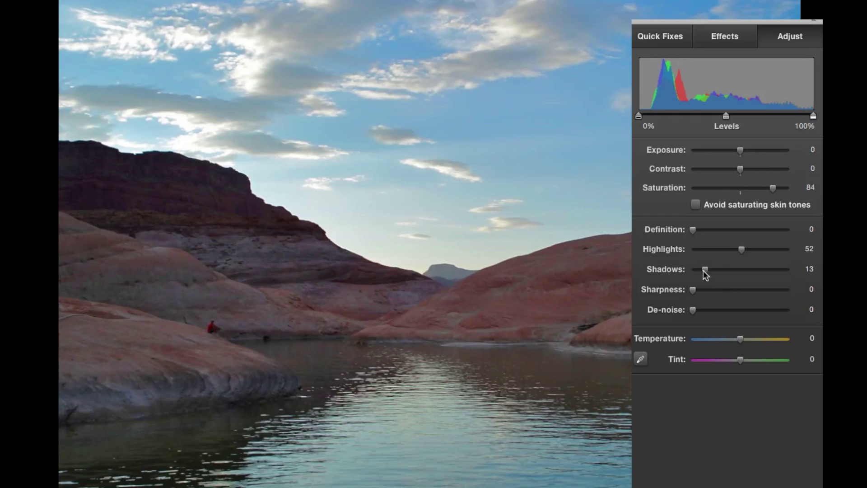
drag(741, 172, 748, 172)
key(shift)
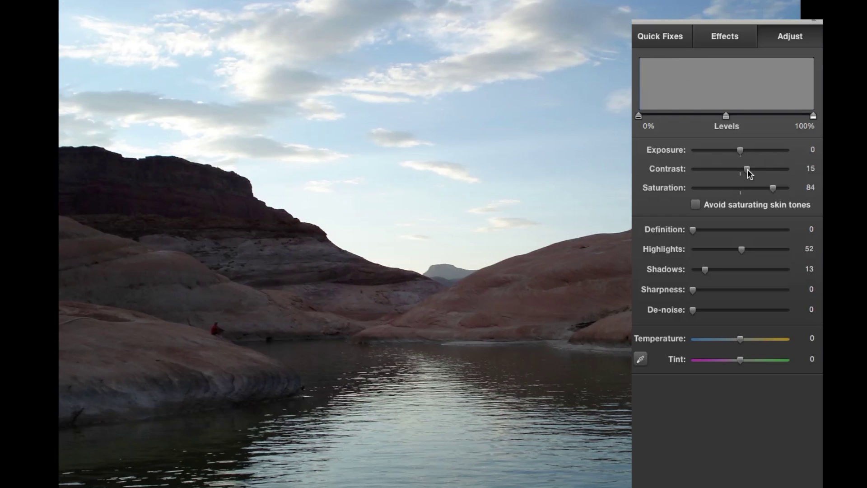